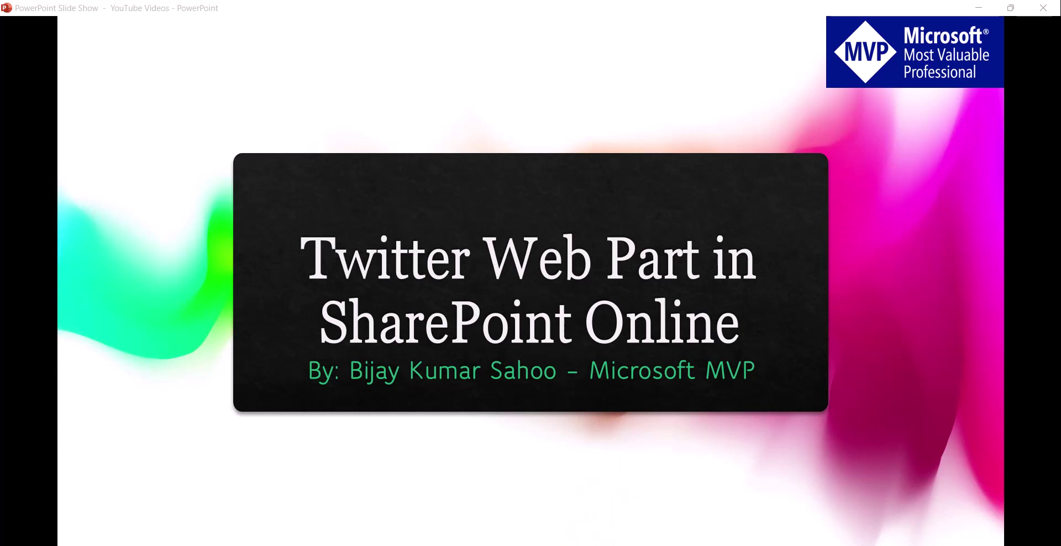
Switch from the PowerPoint slide to the Learn Microsoft 365 site home page in Chrome
{"action": "mouse_move", "coordinate": [586, 545]}
{"action": "left_click", "coordinate": [580, 498]}
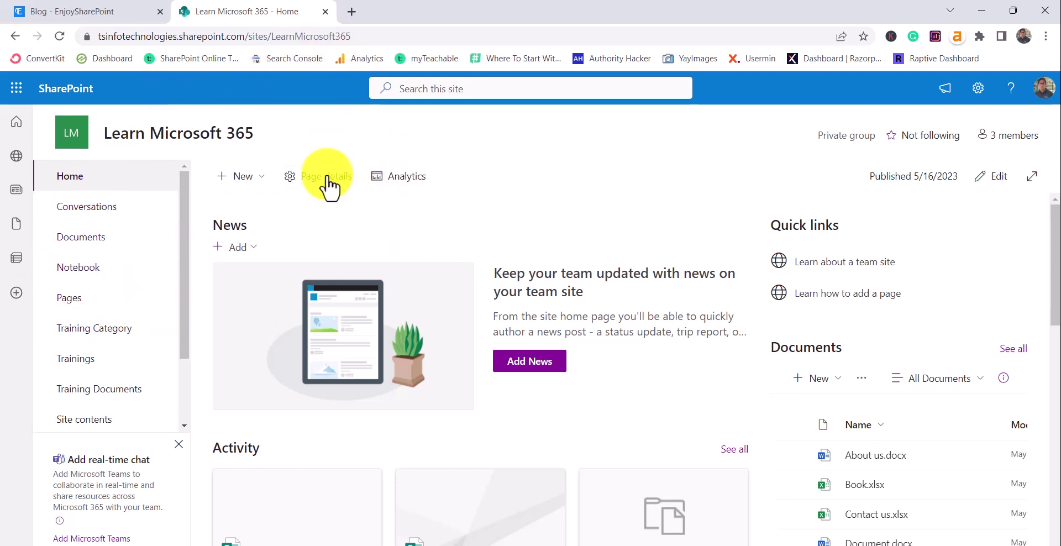
Create a new site page from the Pages library and title it 'Twitter Demo'
{"action": "left_click", "coordinate": [87, 301]}
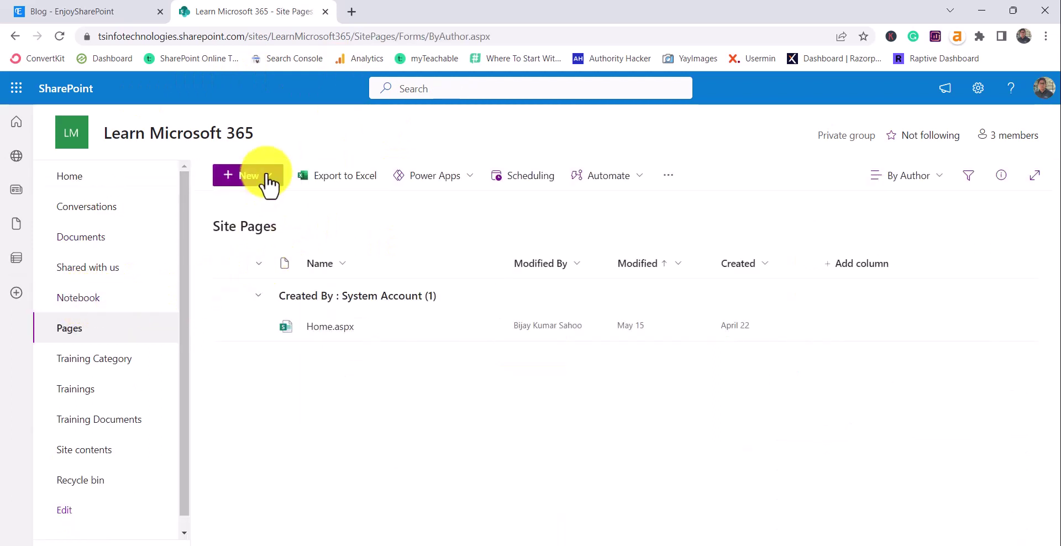
{"action": "left_click", "coordinate": [264, 178]}
{"action": "left_click", "coordinate": [278, 254]}
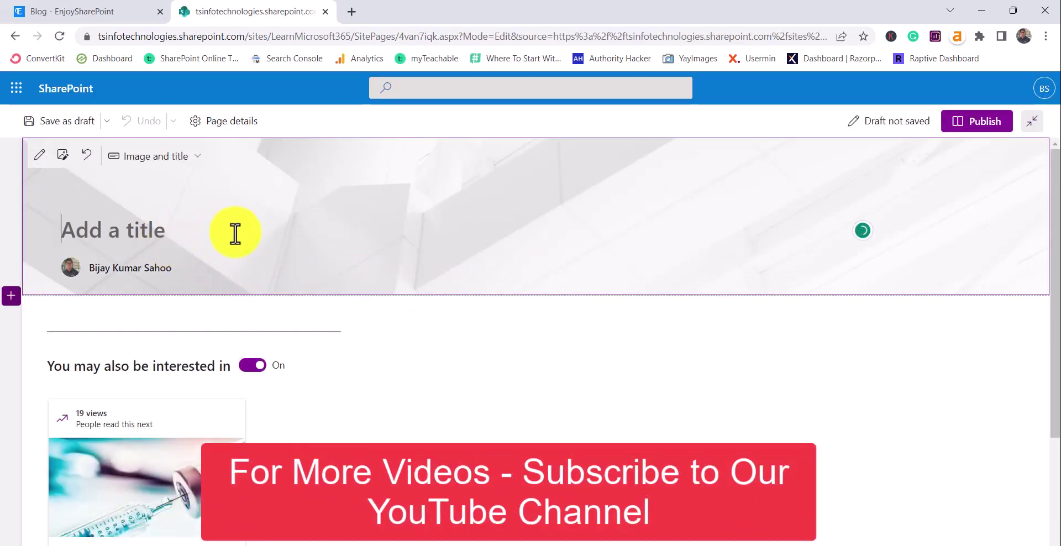
{"action": "type", "text": "Tw"}
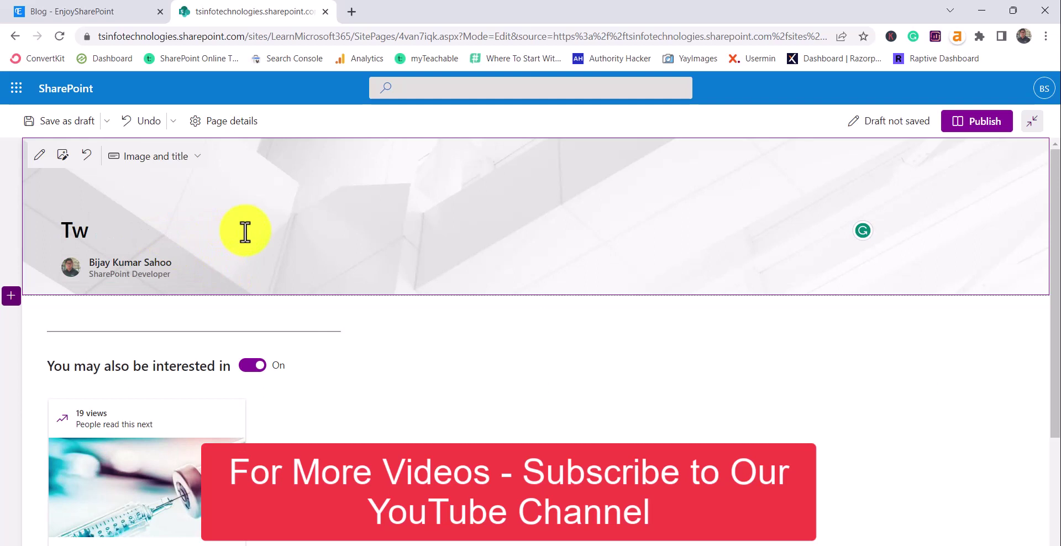
{"action": "type", "text": "itter De"}
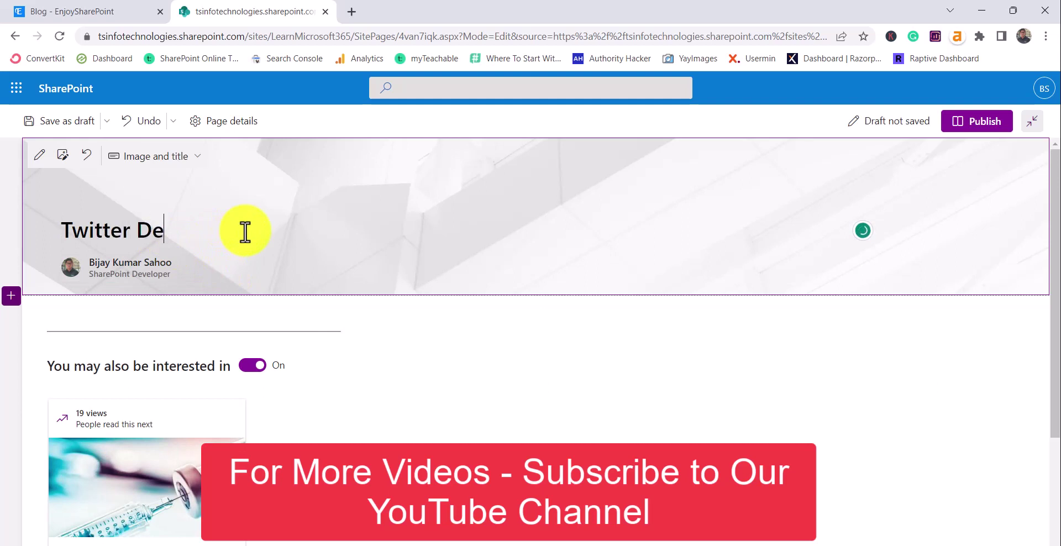
{"action": "type", "text": "mo"}
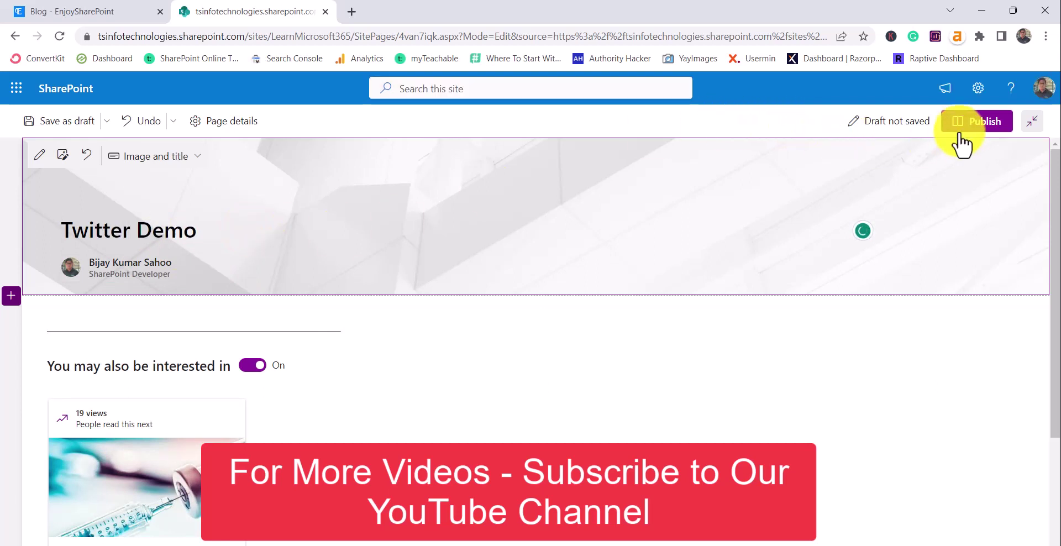
{"action": "left_click", "coordinate": [459, 307]}
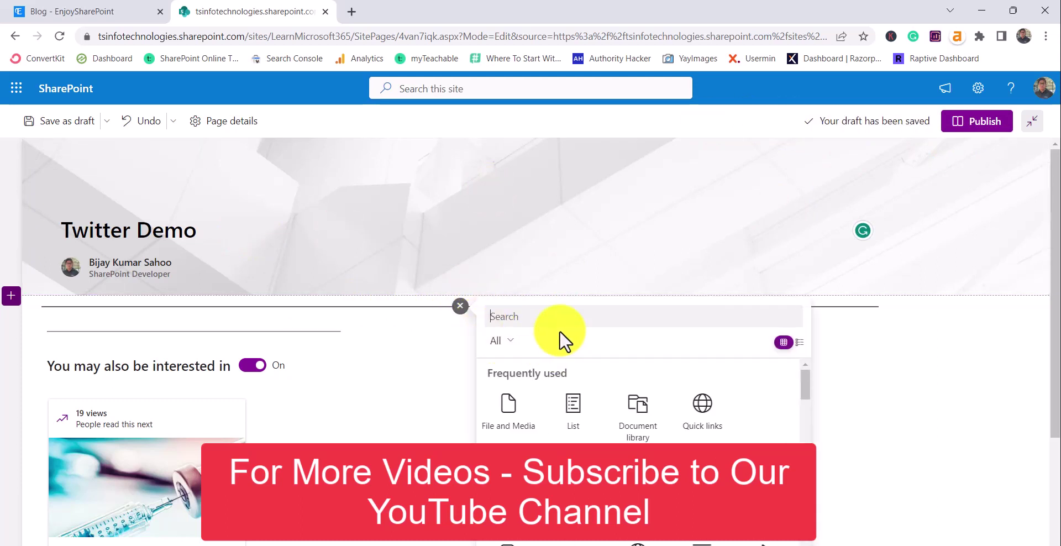
{"action": "type", "text": "tw"}
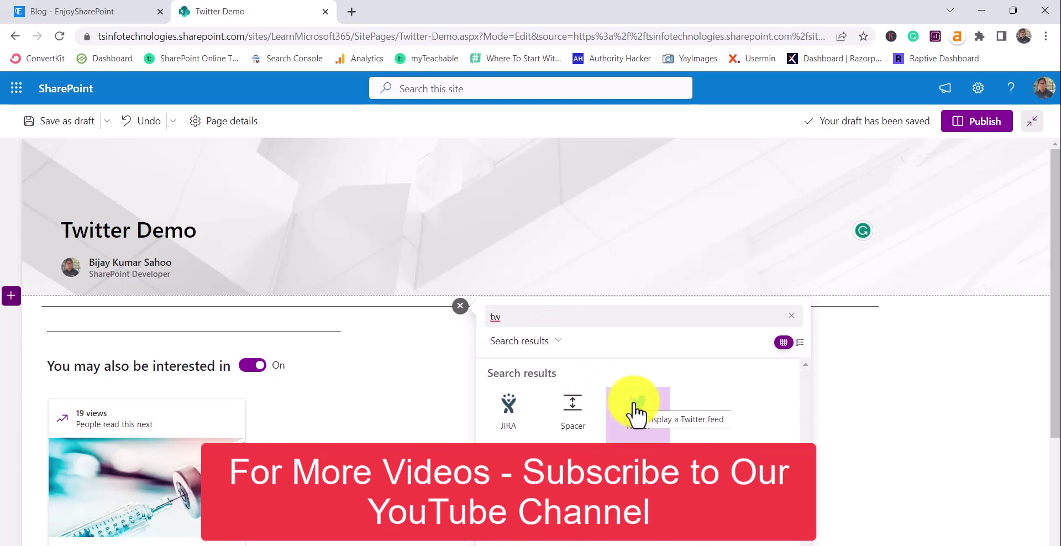
{"action": "left_click", "coordinate": [636, 415]}
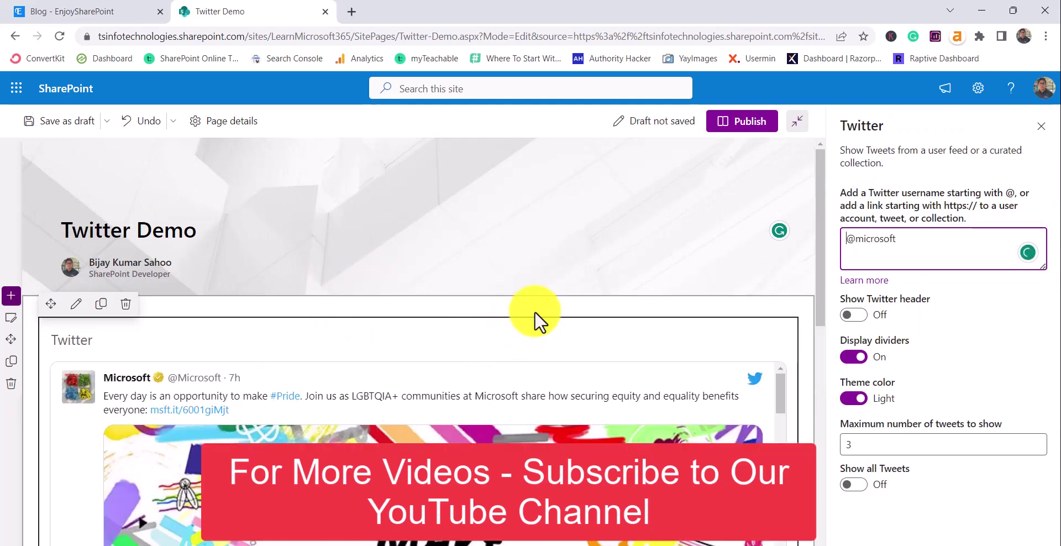
{"action": "left_click_drag", "start_coordinate": [895, 240], "coordinate": [841, 240]}
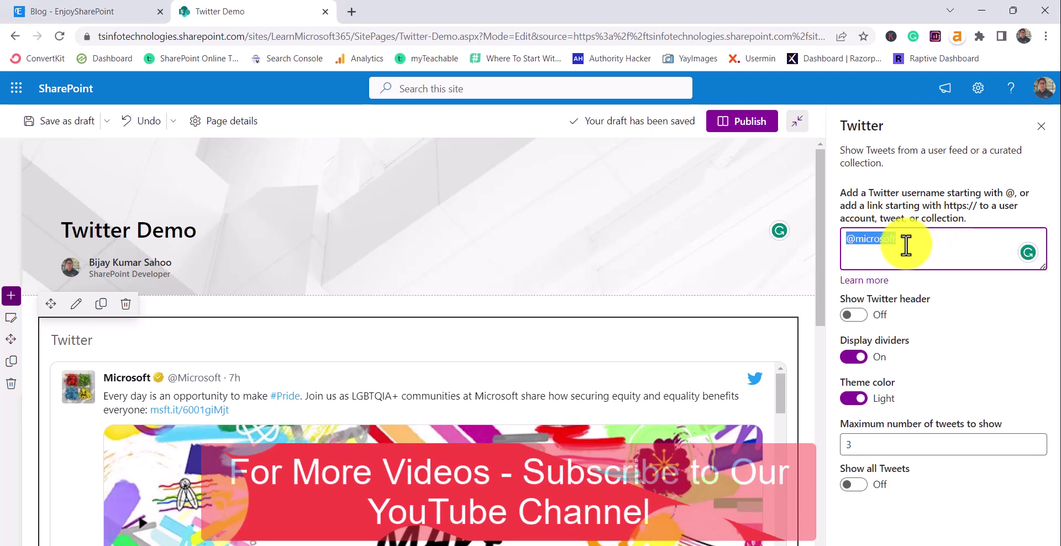
{"action": "type", "text": "@"}
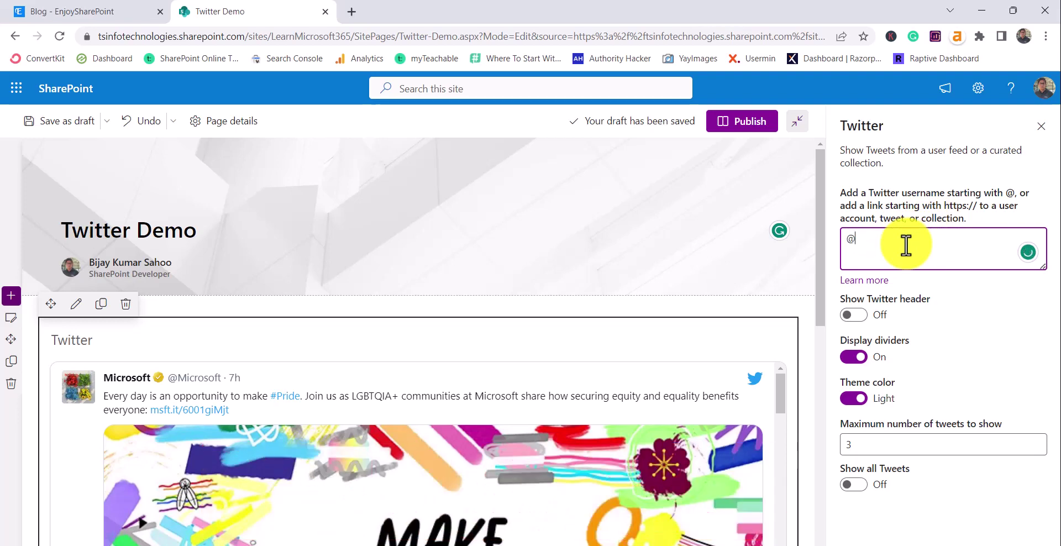
{"action": "type", "text": "enjoysharepoint"}
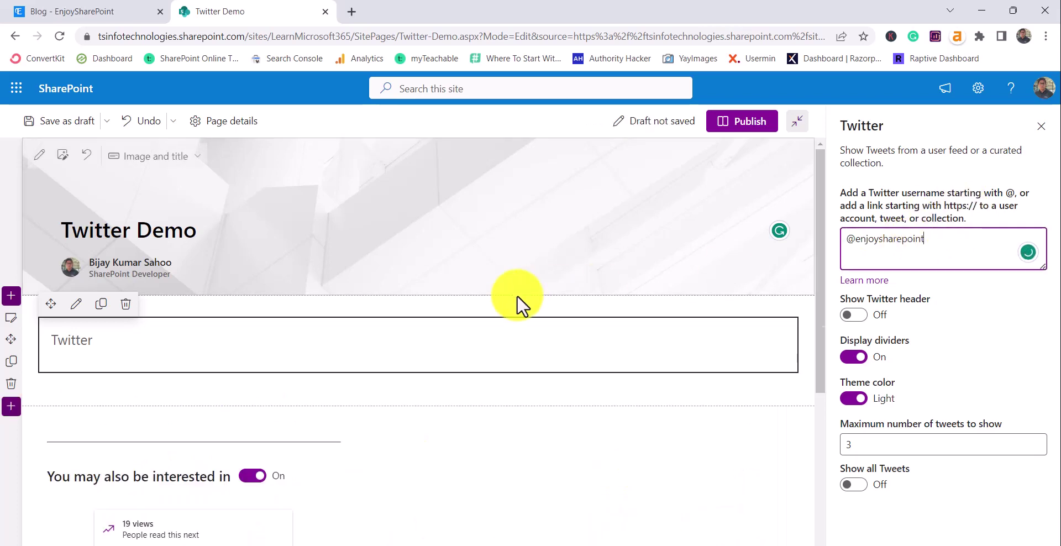
{"action": "scroll", "coordinate": [398, 356], "scroll_direction": "down", "scroll_amount": 3}
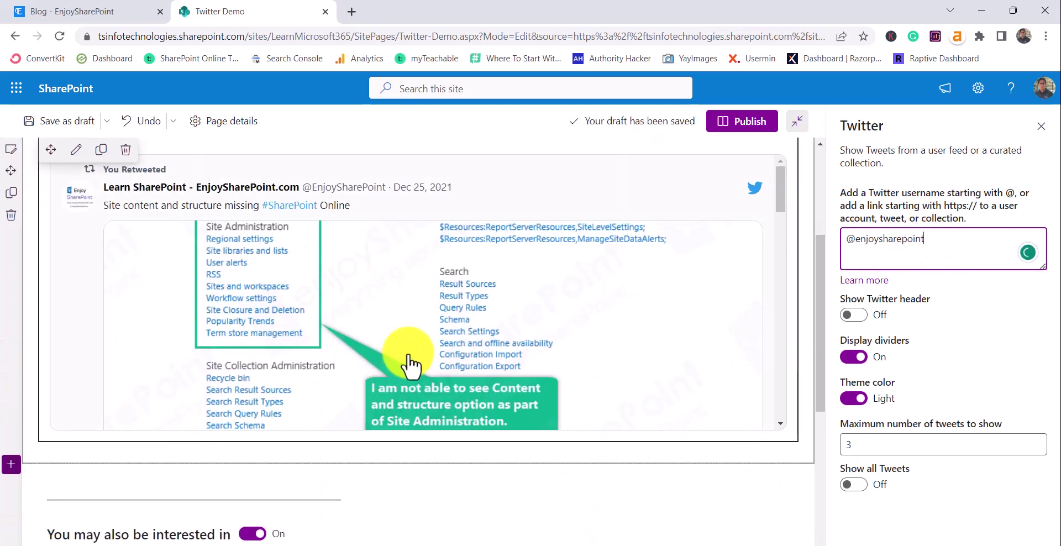
{"action": "scroll", "coordinate": [409, 364], "scroll_direction": "down", "scroll_amount": 10}
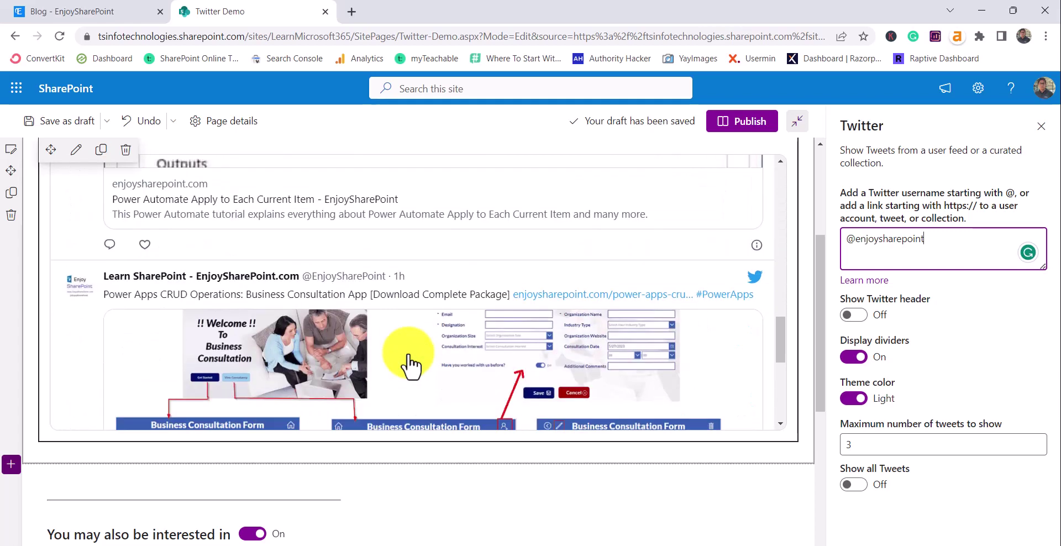
{"action": "scroll", "coordinate": [409, 365], "scroll_direction": "up", "scroll_amount": 8}
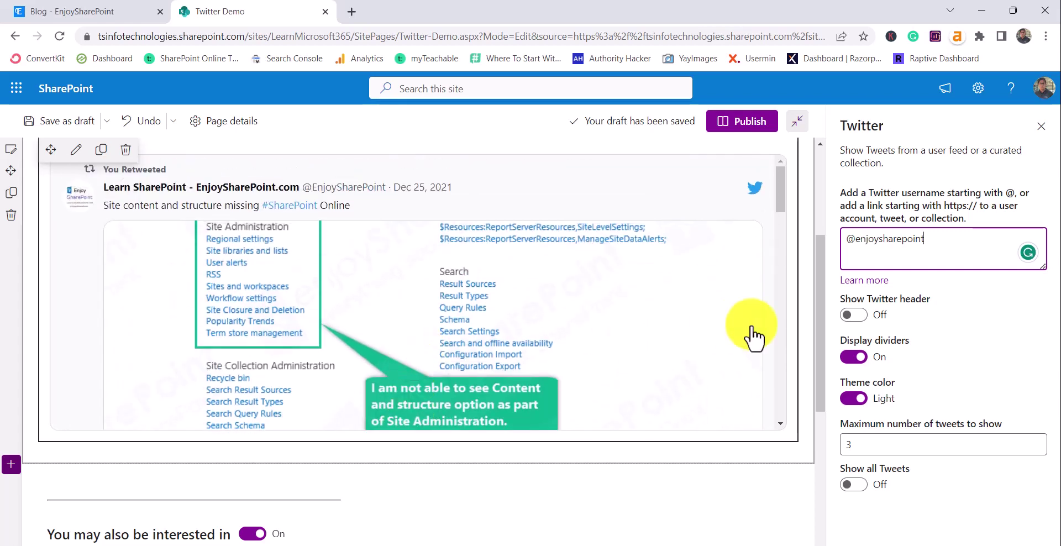
{"action": "scroll", "coordinate": [744, 343], "scroll_direction": "up", "scroll_amount": 4}
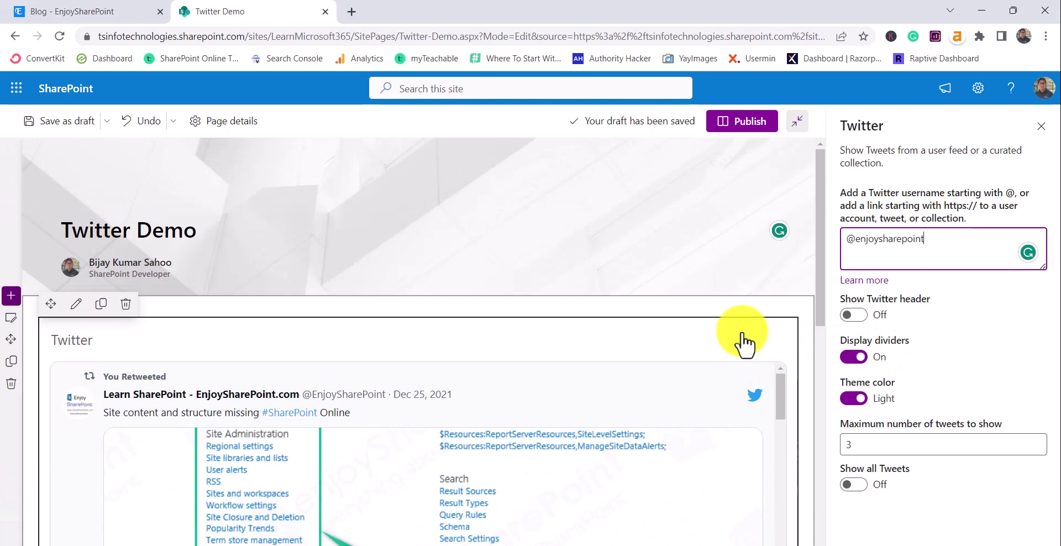
Turn on the Twitter header shown above the feed
{"action": "left_click", "coordinate": [854, 315]}
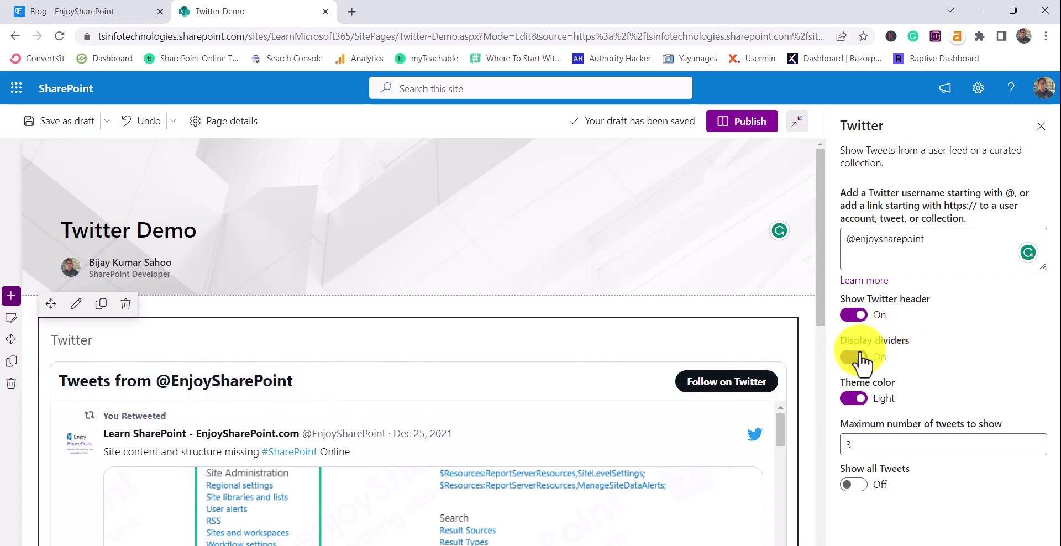
{"action": "scroll", "coordinate": [552, 414], "scroll_direction": "down", "scroll_amount": 5}
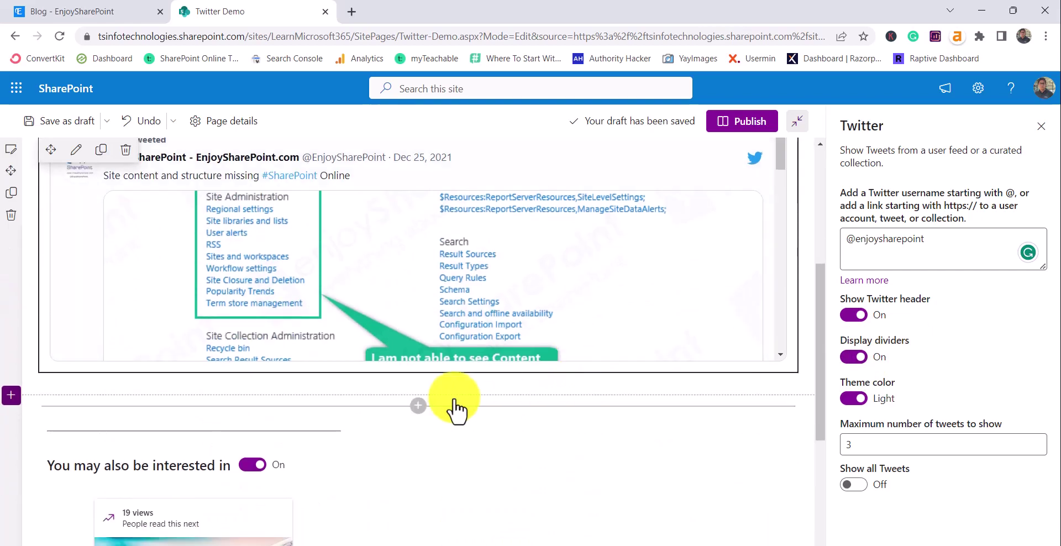
{"action": "scroll", "coordinate": [216, 329], "scroll_direction": "down", "scroll_amount": 3}
{"action": "scroll", "coordinate": [216, 329], "scroll_direction": "down", "scroll_amount": 4}
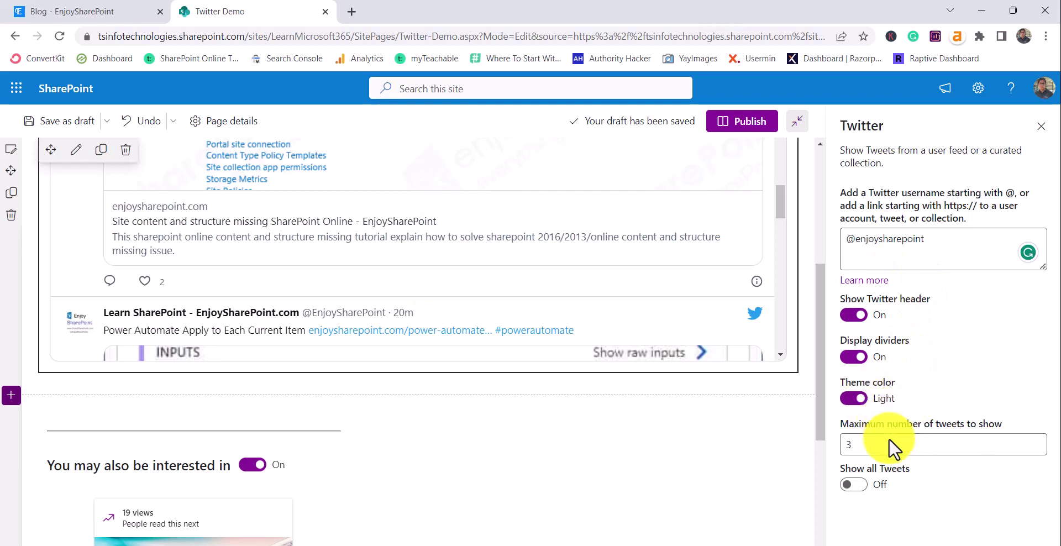
Set the maximum number of tweets to show to 5
{"action": "double_click", "coordinate": [843, 448]}
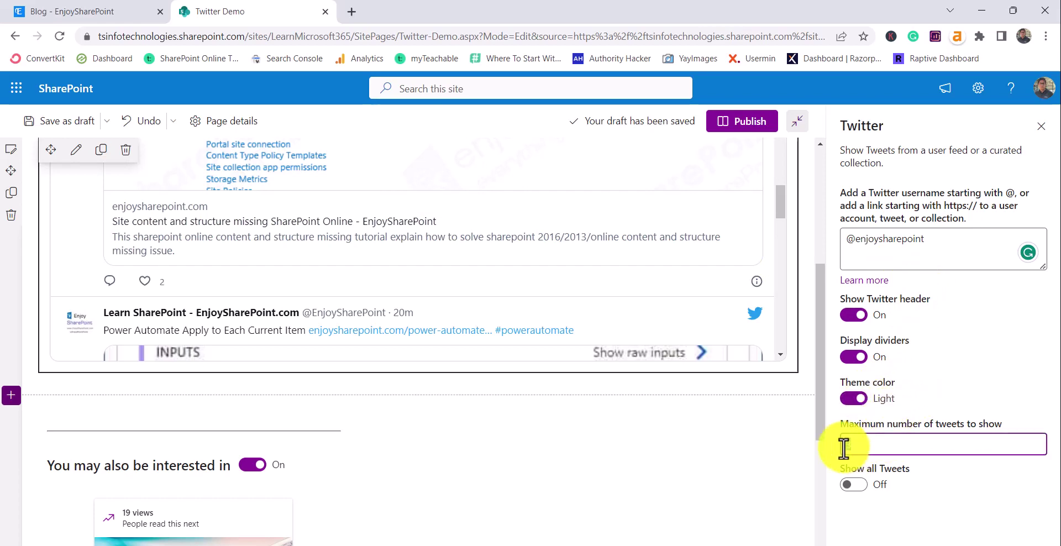
{"action": "type", "text": "5"}
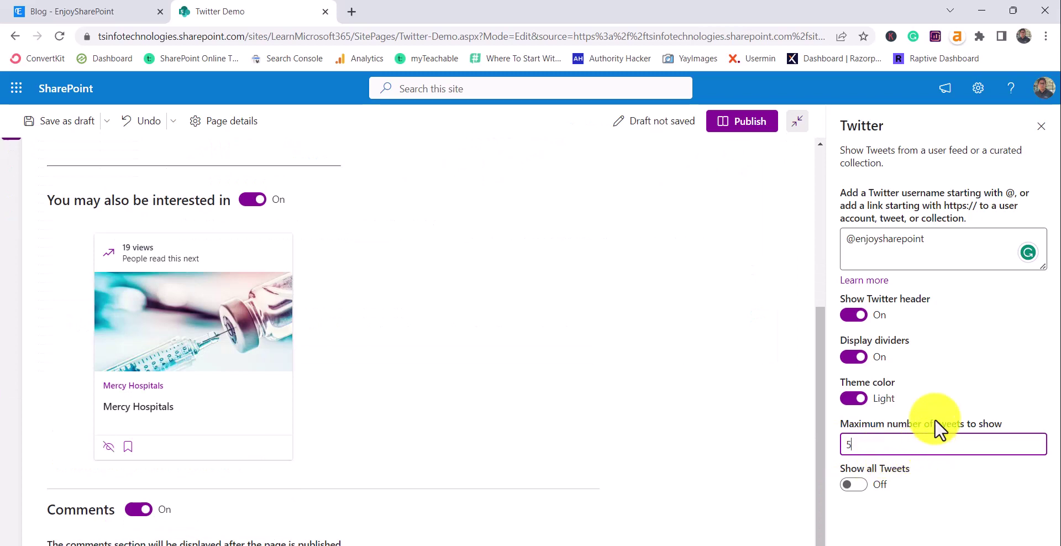
{"action": "scroll", "coordinate": [580, 345], "scroll_direction": "down", "scroll_amount": 2}
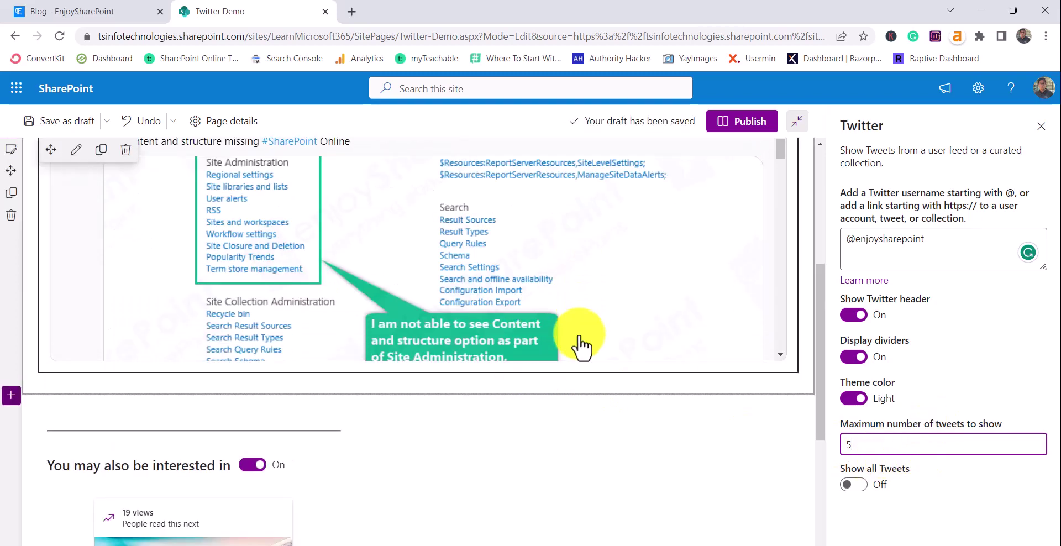
{"action": "scroll", "coordinate": [578, 340], "scroll_direction": "up", "scroll_amount": 3}
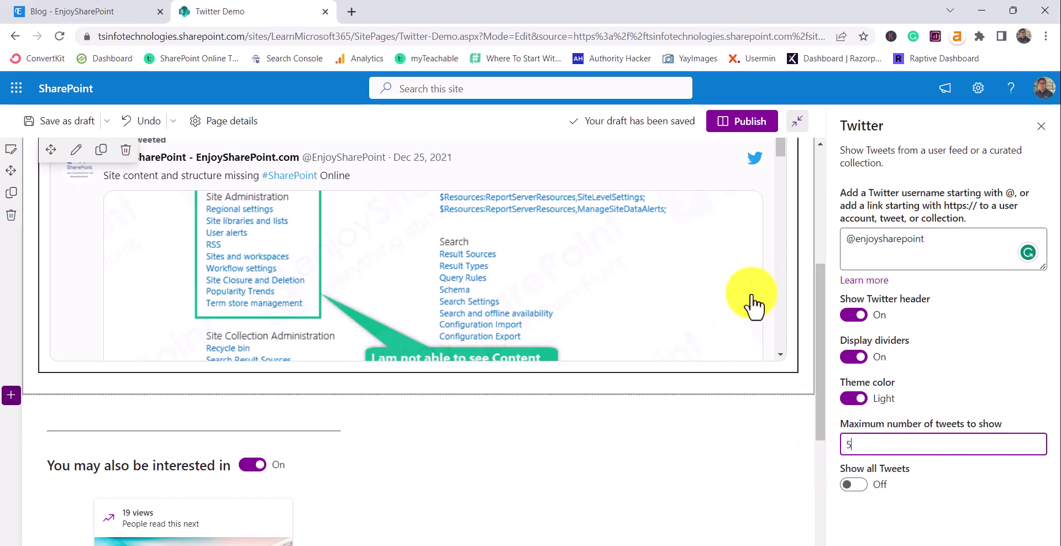
{"action": "left_click_drag", "start_coordinate": [781, 149], "coordinate": [796, 248]}
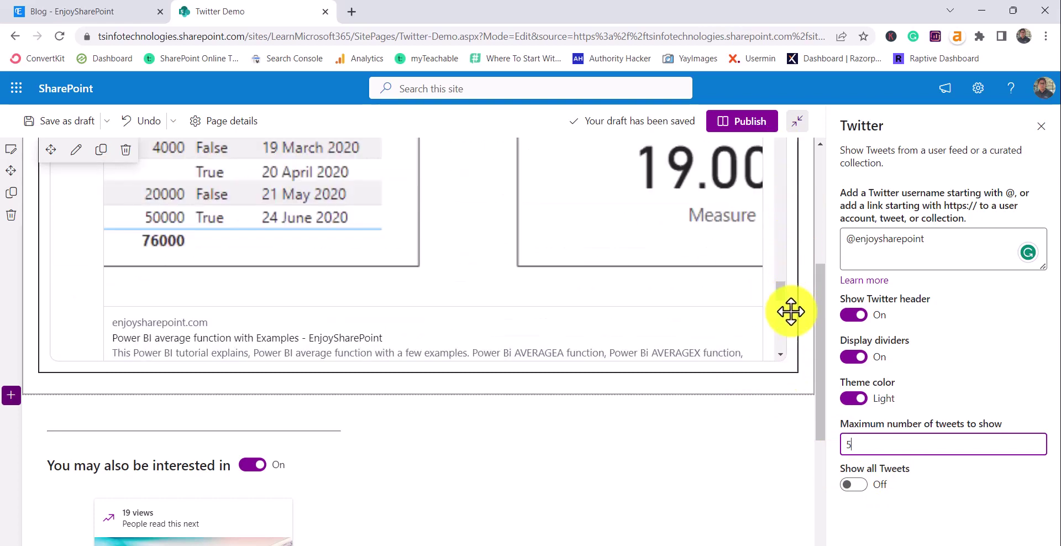
Turn on Show all Tweets and scroll the page to review the feed
{"action": "left_click", "coordinate": [857, 487]}
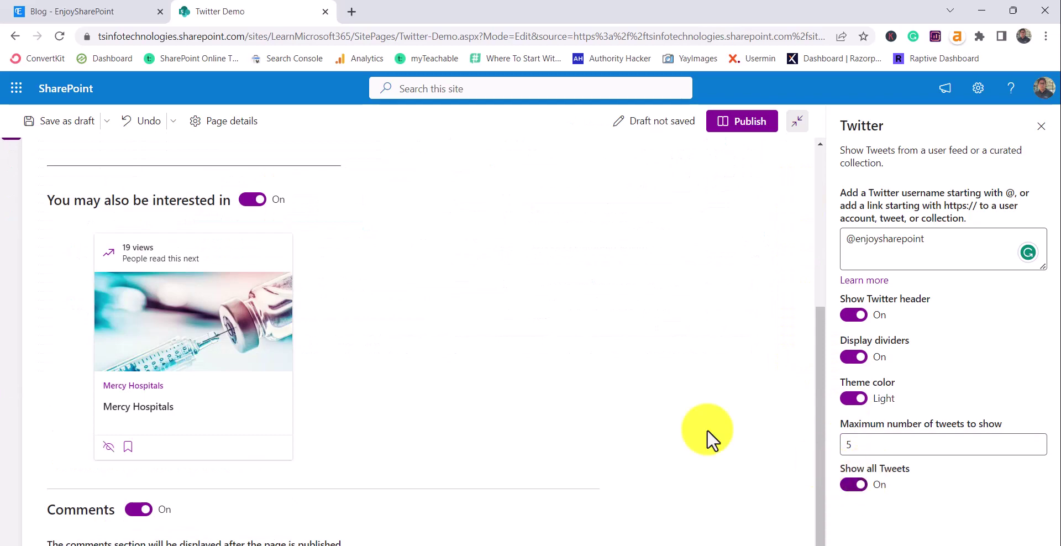
{"action": "scroll", "coordinate": [630, 401], "scroll_direction": "up", "scroll_amount": 5}
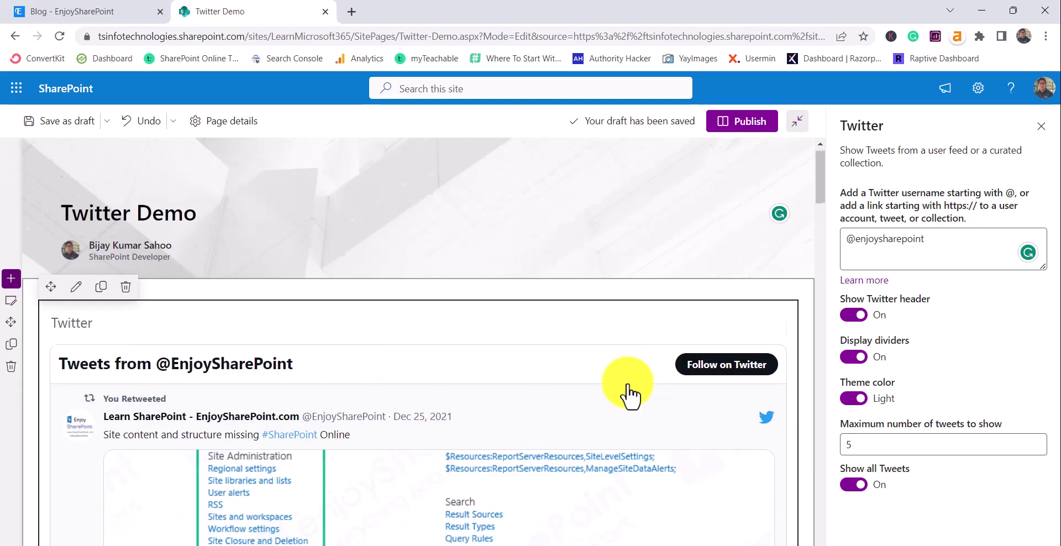
{"action": "scroll", "coordinate": [630, 398], "scroll_direction": "down", "scroll_amount": 10}
{"action": "scroll", "coordinate": [506, 402], "scroll_direction": "down", "scroll_amount": 10}
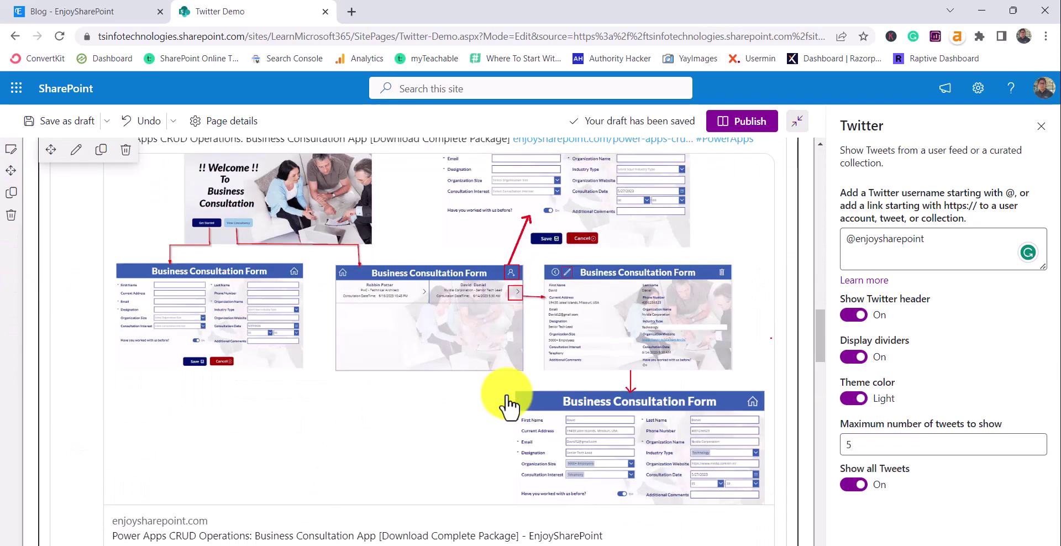
{"action": "scroll", "coordinate": [503, 407], "scroll_direction": "up", "scroll_amount": 10}
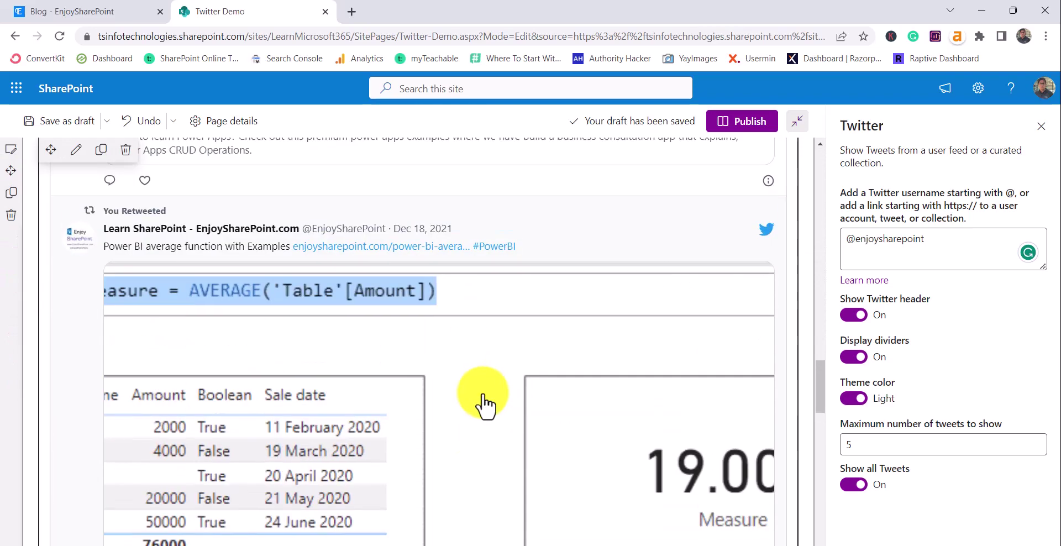
{"action": "scroll", "coordinate": [483, 406], "scroll_direction": "up", "scroll_amount": 10}
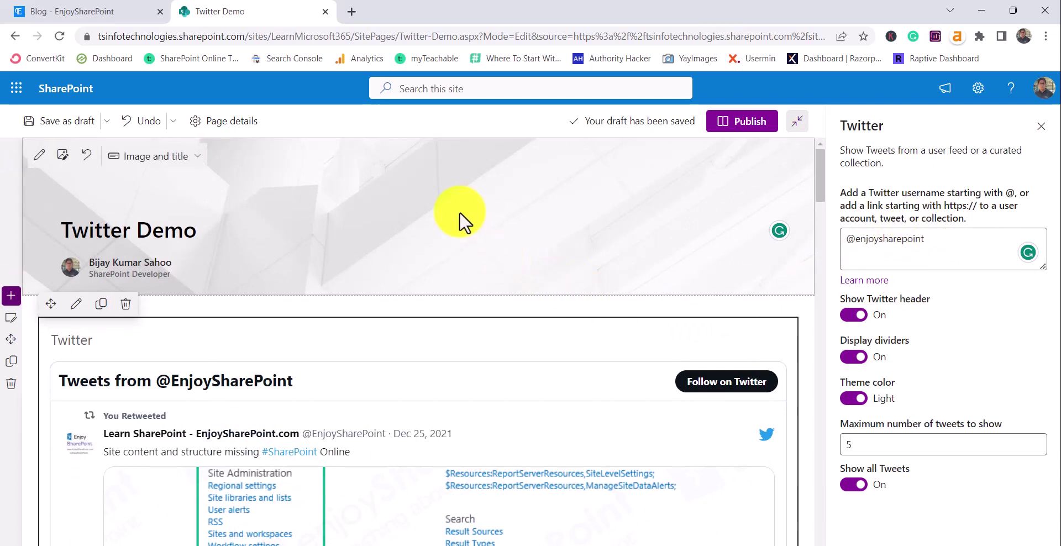
{"action": "left_click", "coordinate": [553, 497]}
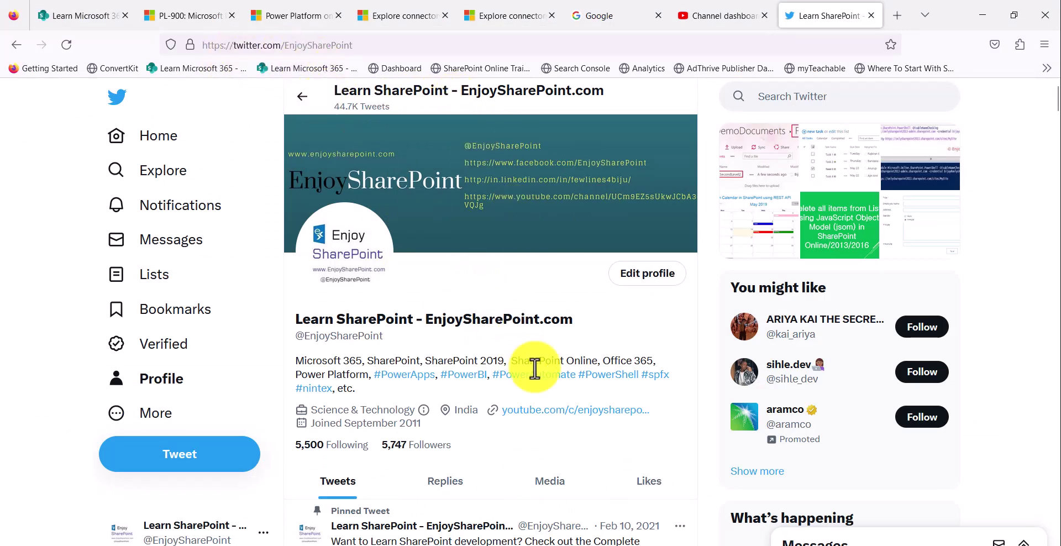
{"action": "scroll", "coordinate": [535, 367], "scroll_direction": "down", "scroll_amount": 5}
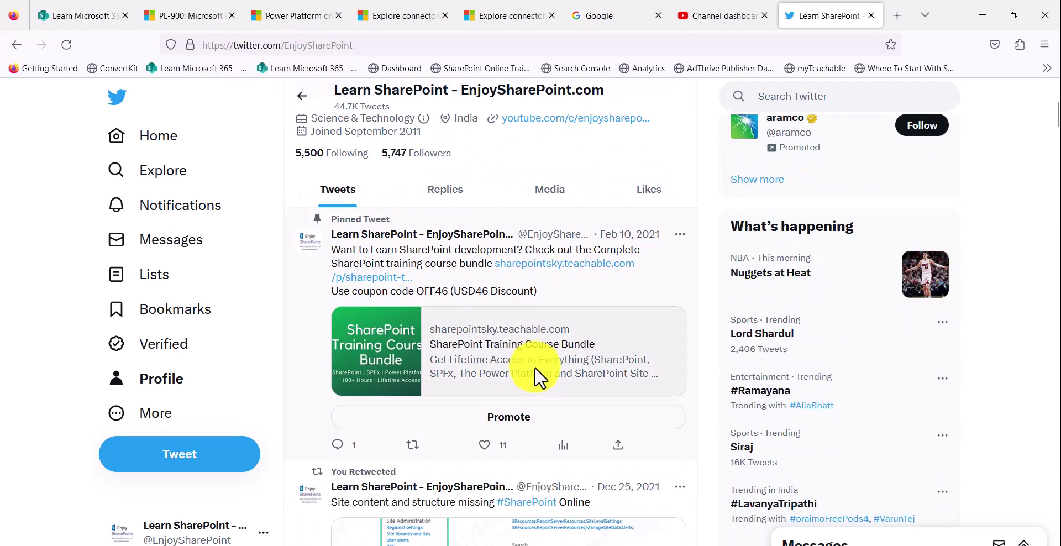
{"action": "left_click", "coordinate": [670, 255]}
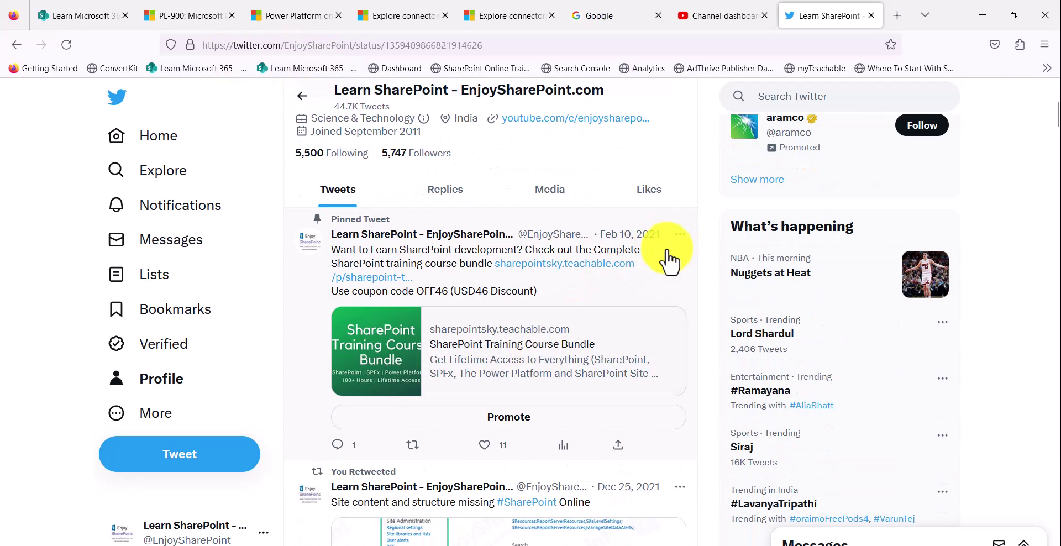
{"action": "left_click", "coordinate": [501, 53]}
{"action": "key", "text": "ctrl+c"}
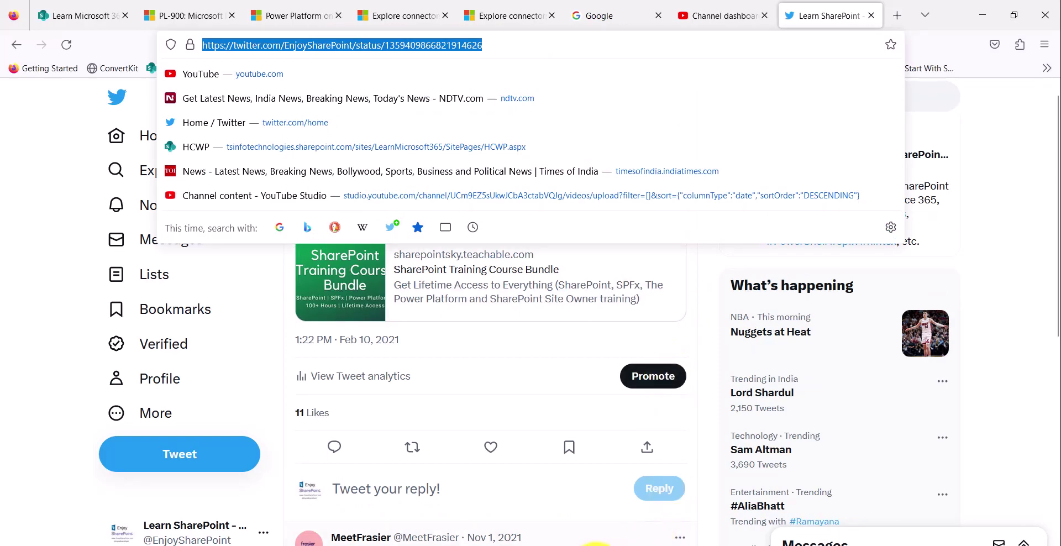
Replace the web part's username with the pasted tweet link and publish the page
{"action": "left_click", "coordinate": [591, 544]}
{"action": "left_click_drag", "start_coordinate": [936, 239], "coordinate": [817, 247]}
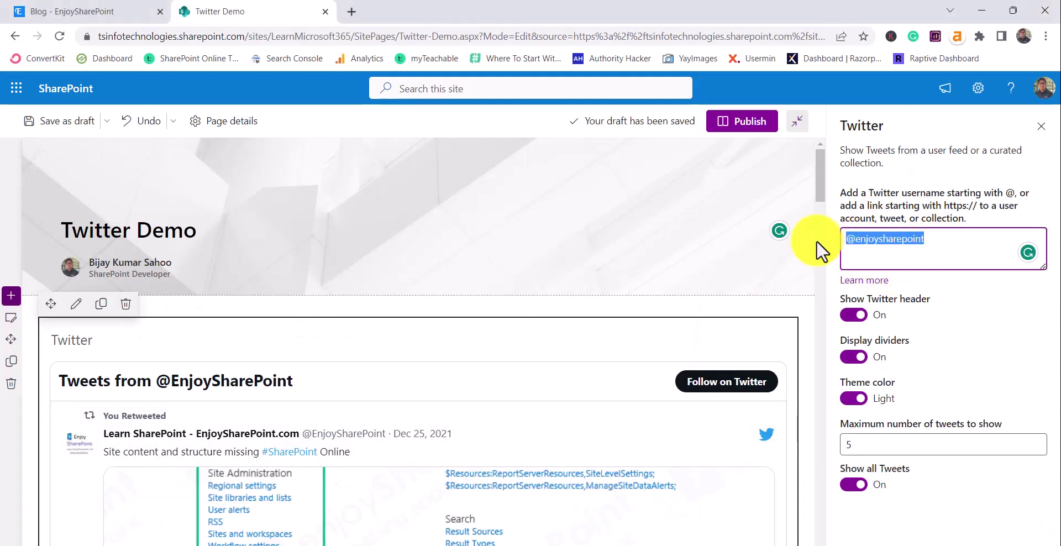
{"action": "key", "text": "ctrl+v"}
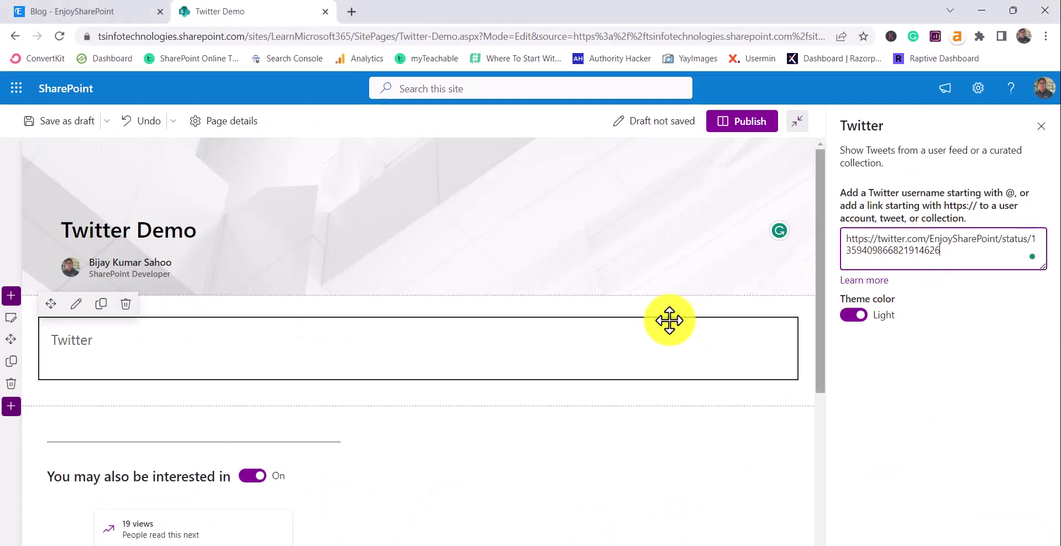
{"action": "scroll", "coordinate": [516, 360], "scroll_direction": "down", "scroll_amount": 3}
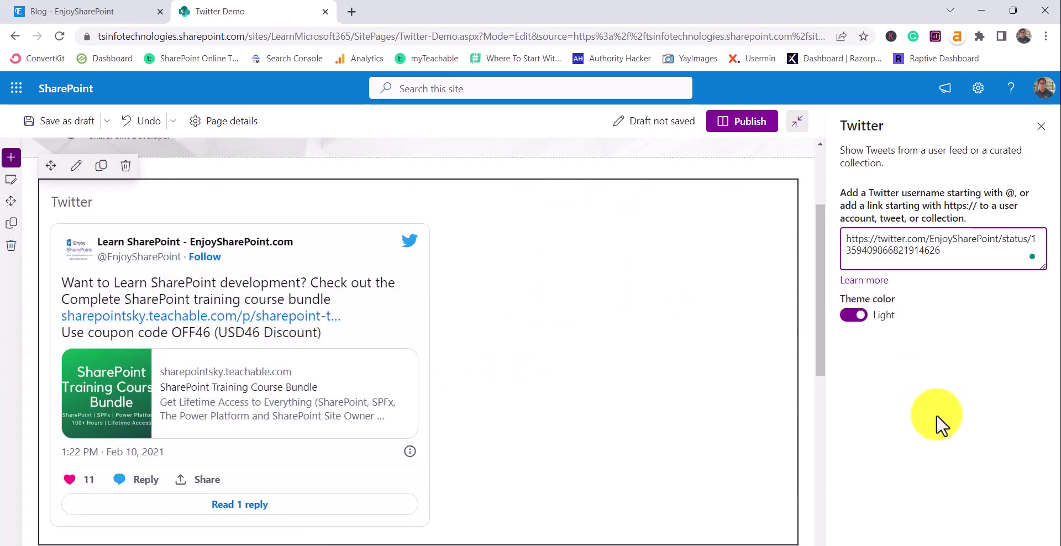
{"action": "left_click", "coordinate": [741, 122]}
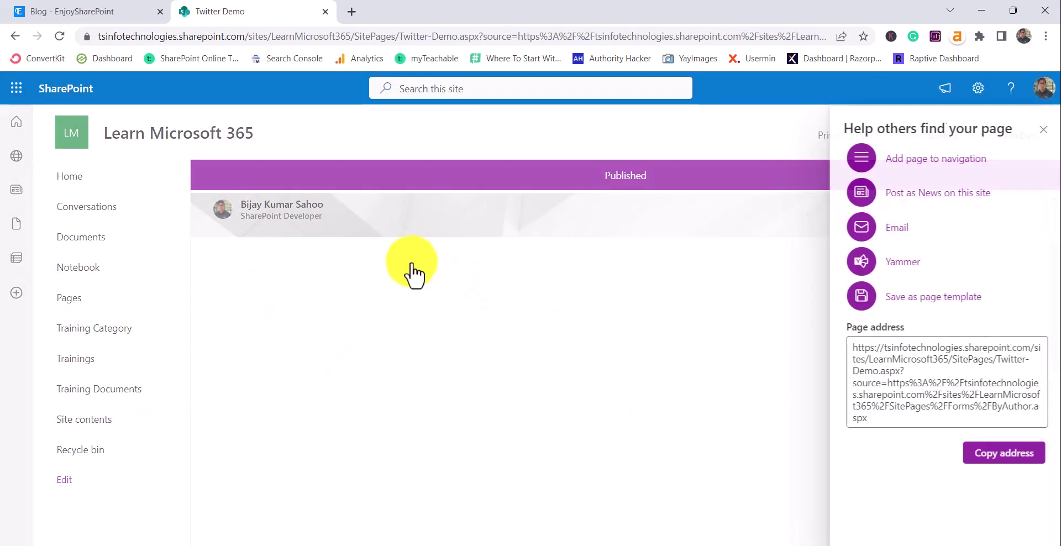
Close the 'Help others find your page' panel
{"action": "left_click", "coordinate": [1040, 130]}
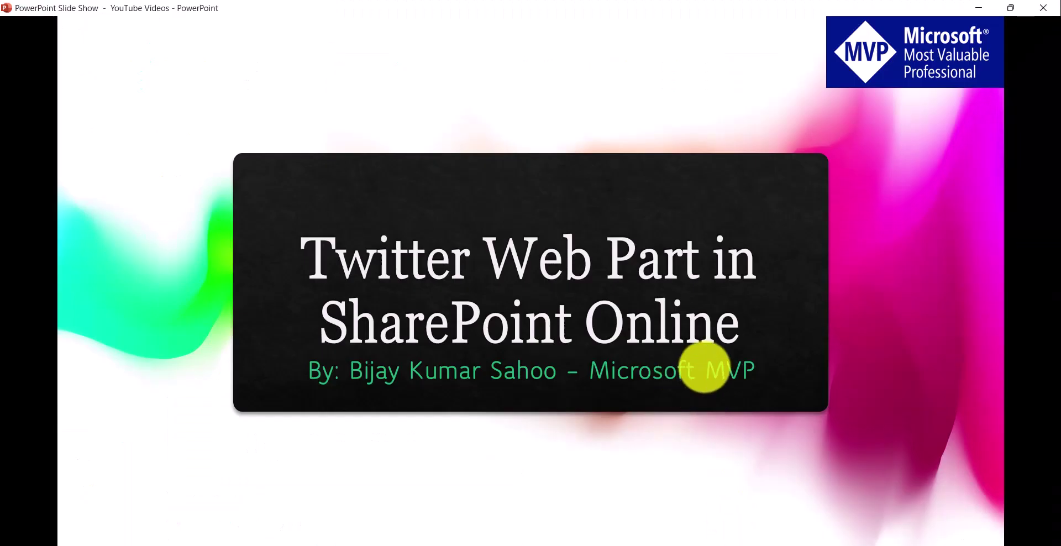
Advance the slide show to the 'Thank You! Subscribe to Our YouTube Channel' slide
{"action": "left_click", "coordinate": [705, 366]}
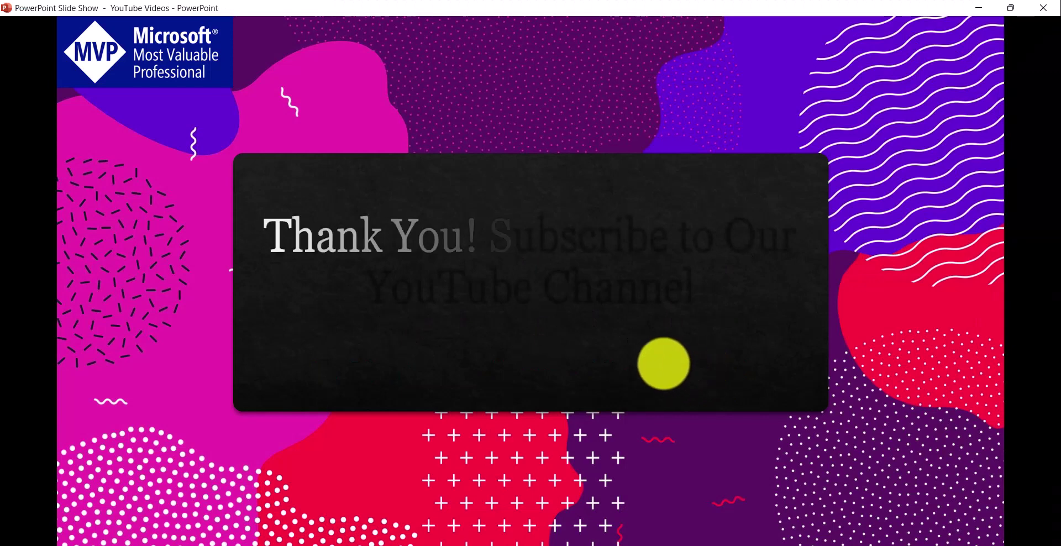